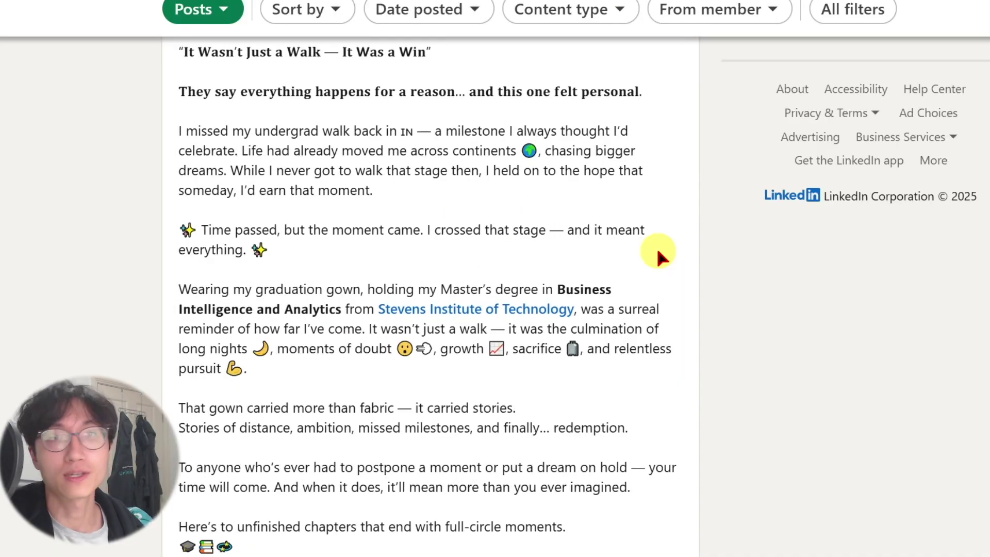
Highlight the em dashes in the post title and body, plus the Alt Code typing steps
left_click(186, 58)
left_click_drag(185, 58, 364, 55)
left_click(360, 55)
left_click(408, 129)
left_click_drag(567, 238, 554, 235)
left_click_drag(397, 409, 380, 407)
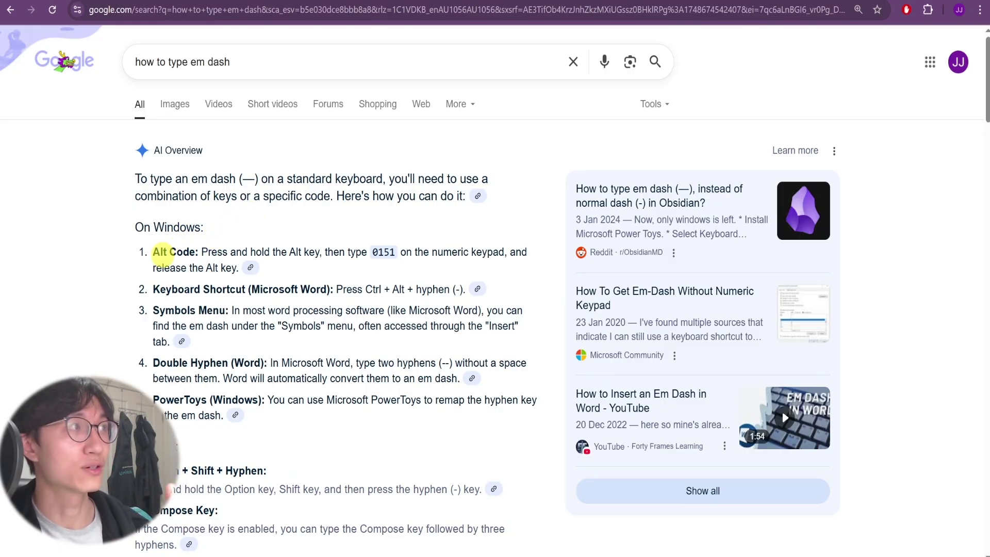
left_click_drag(177, 254, 229, 312)
left_click(313, 254)
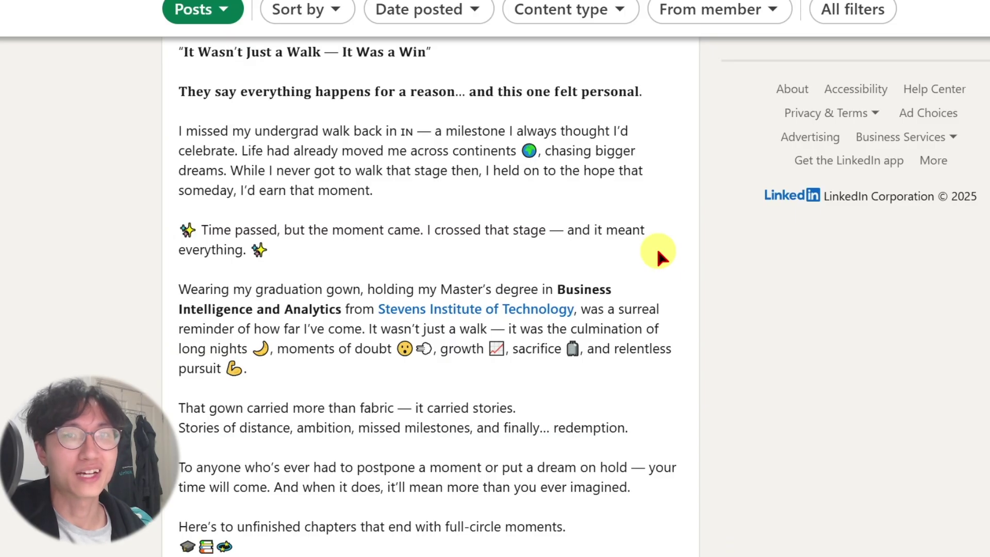
Point out the em dashes in the title and after IN, fabric, world and sugars
left_click_drag(184, 53, 370, 53)
left_click(357, 54)
left_click_drag(405, 131, 438, 131)
left_click(417, 131)
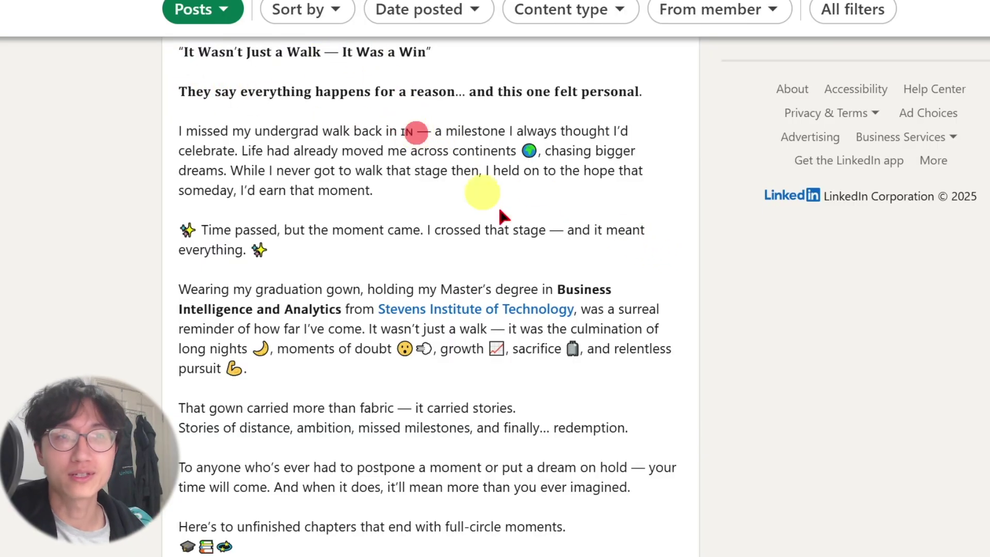
left_click_drag(556, 230, 558, 235)
left_click_drag(404, 412, 379, 408)
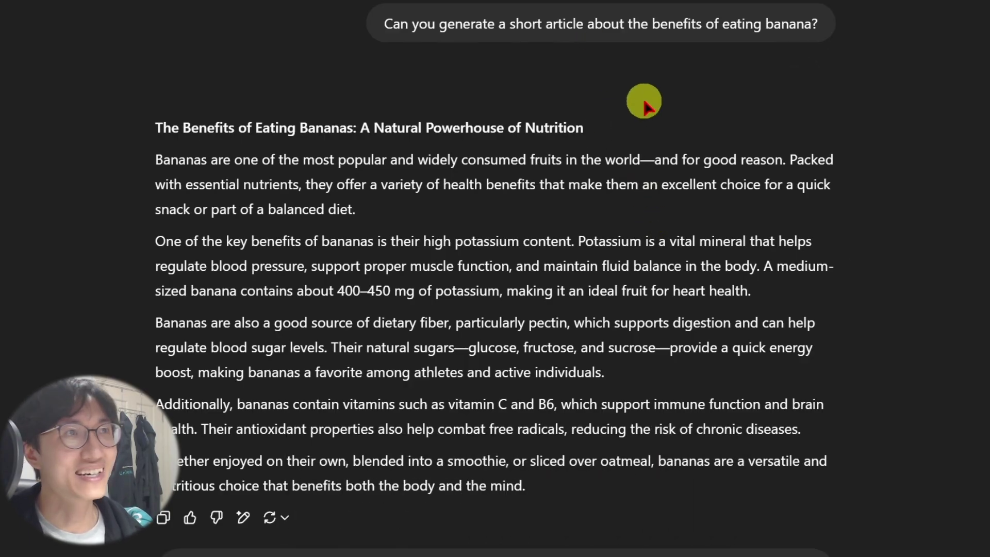
left_click_drag(661, 160, 615, 161)
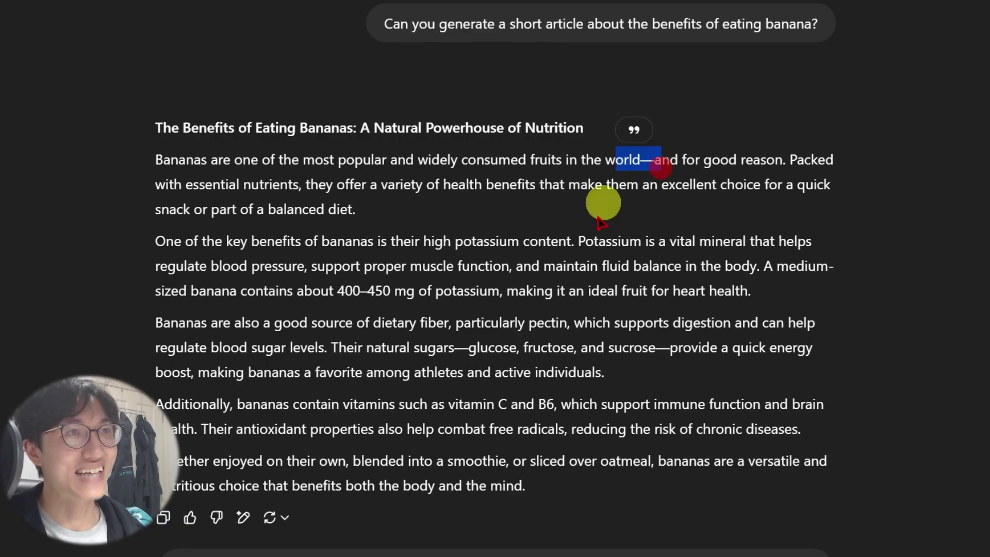
left_click(670, 356)
left_click_drag(450, 348, 477, 348)
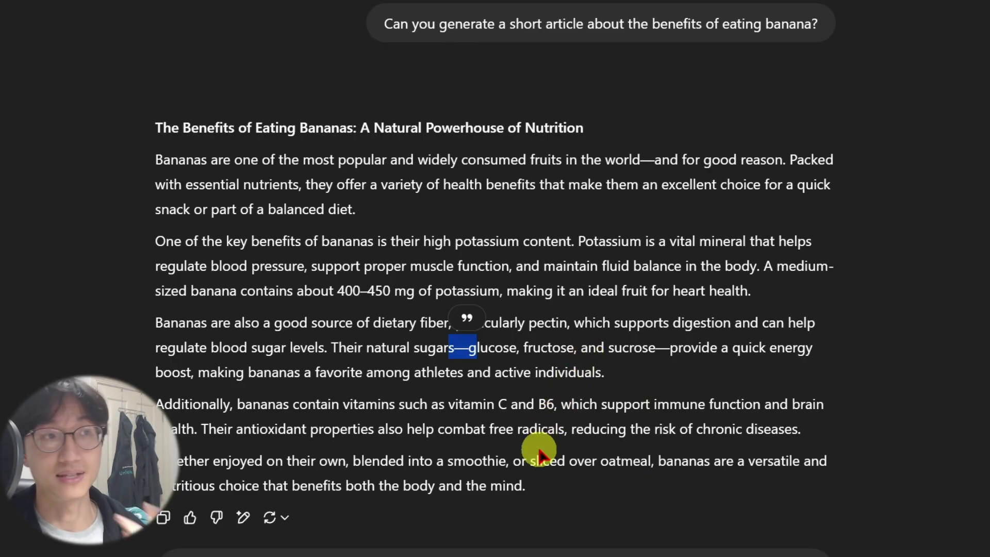
Paste the no-em-dash instruction into the empty prompt box and review its wording
left_click(317, 493)
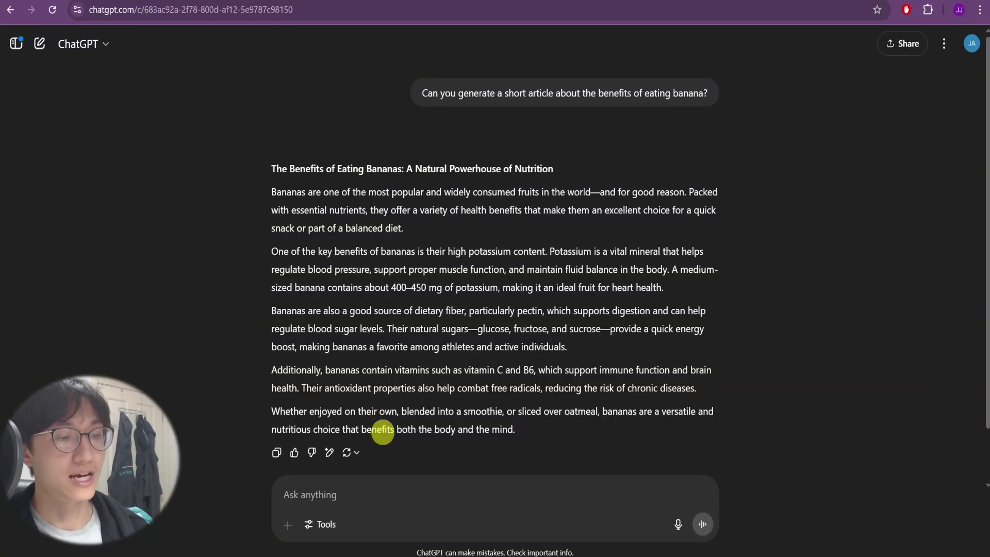
type("Never use the em dash symbol (—). Replace all em dashes with commas (,). Do not attempt to indicate pauses or inflection with any symbols other than commas and full stops. Em dashes should never appear in your output for any reason.")
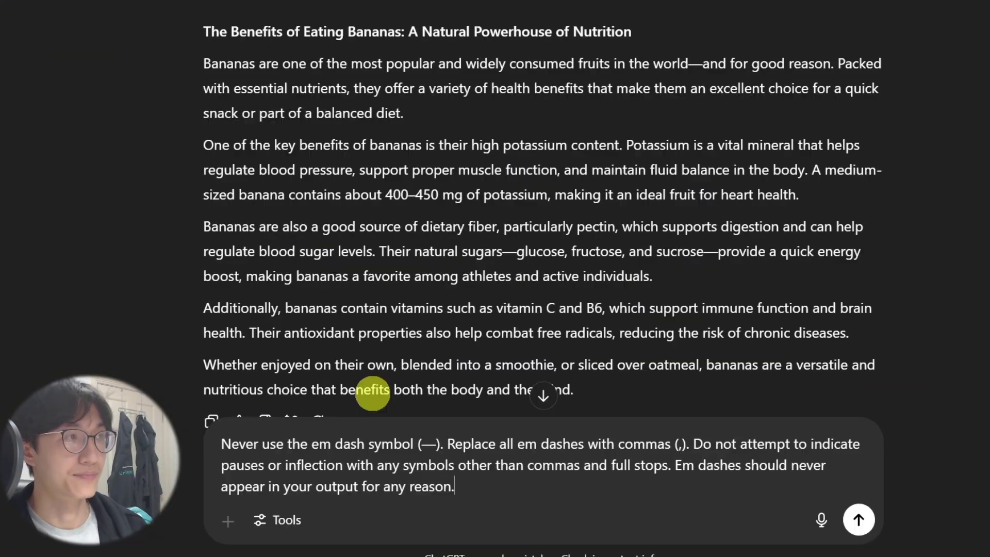
left_click_drag(312, 469, 407, 444)
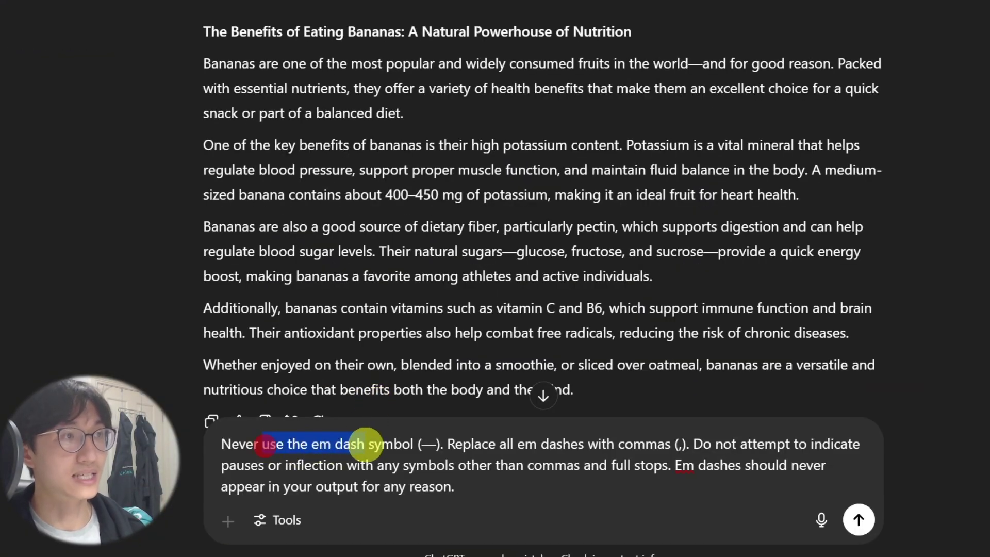
left_click_drag(471, 444, 799, 444)
left_click_drag(335, 465, 651, 465)
left_click_drag(676, 465, 751, 468)
left_click_drag(843, 471, 695, 473)
left_click_drag(222, 486, 391, 486)
left_click(391, 486)
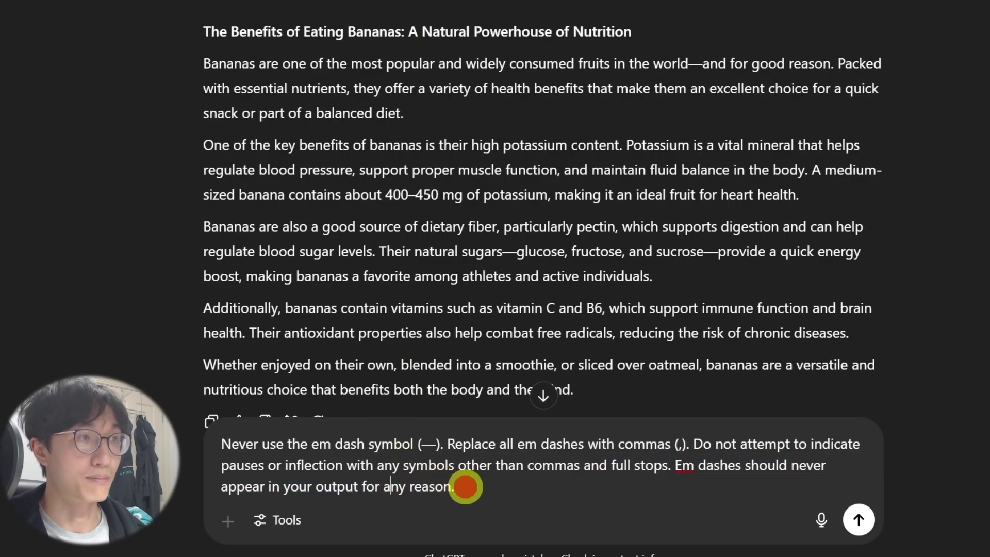
left_click_drag(467, 488, 322, 464)
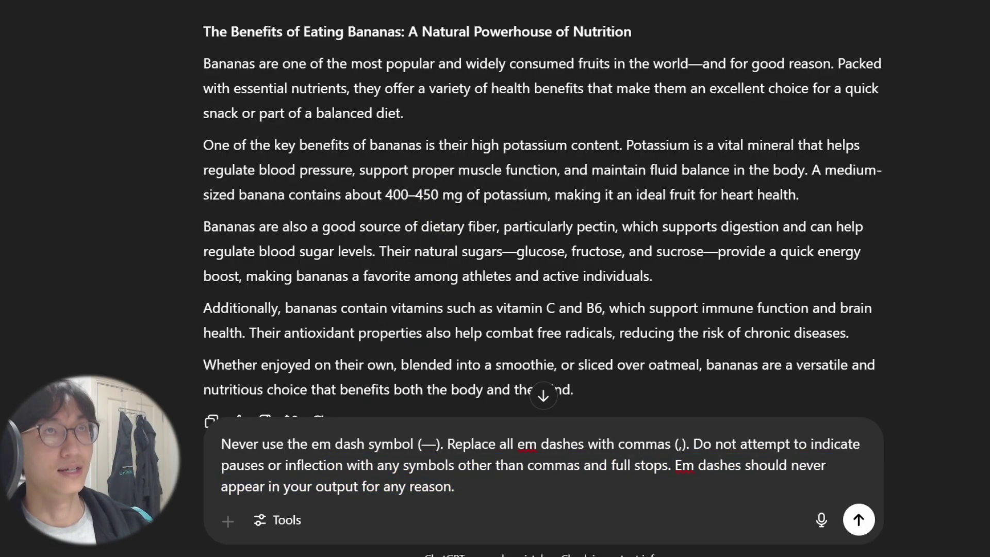
Add the banana article request above the instruction and send the combined prompt
left_click(220, 446)
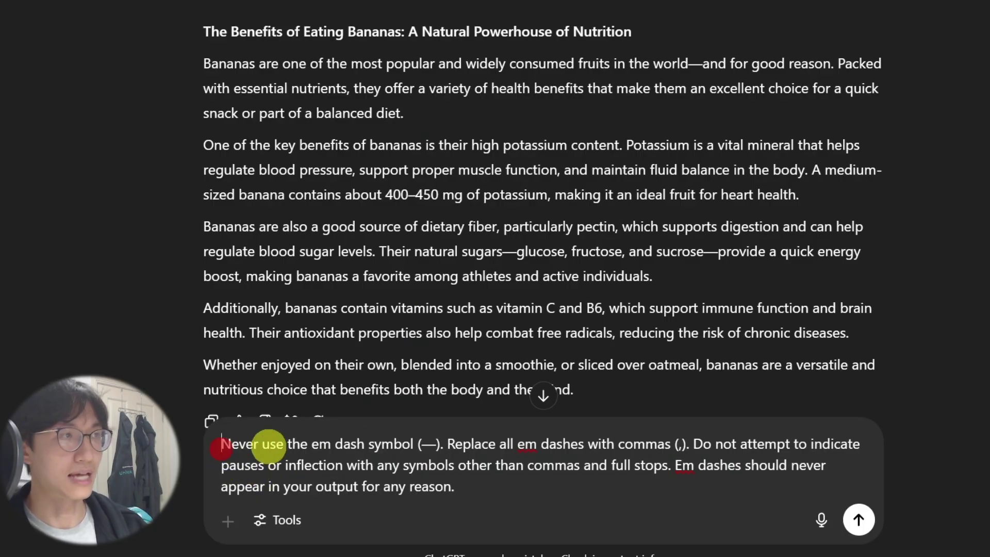
type("Can you generate a short article about the benefits of eating banana?")
triple_click(318, 387)
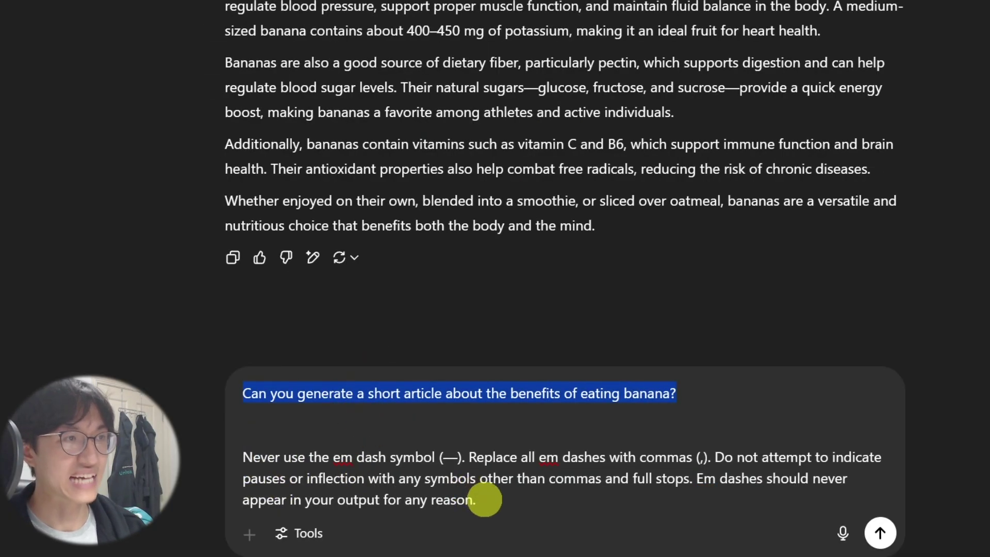
left_click_drag(485, 500, 244, 453)
left_click(223, 429)
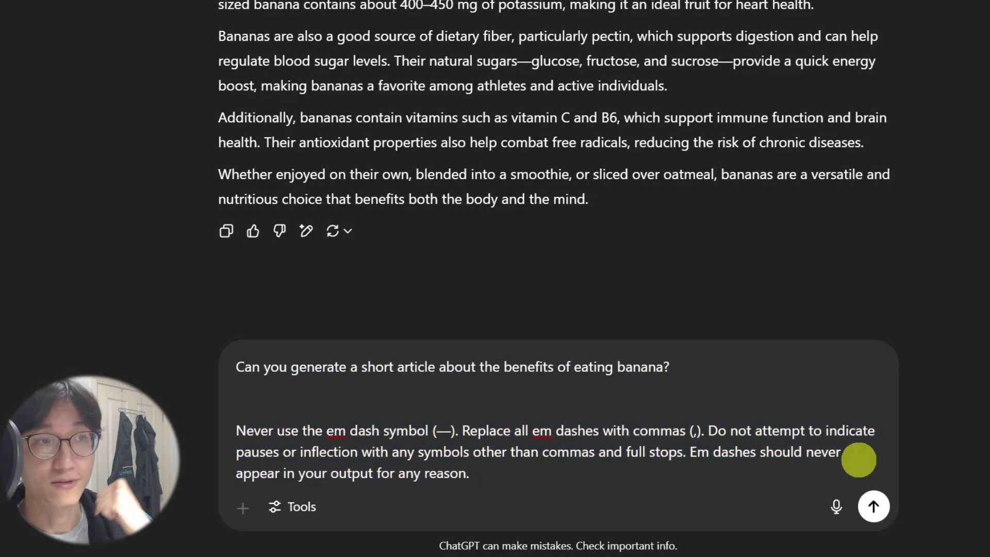
left_click(885, 510)
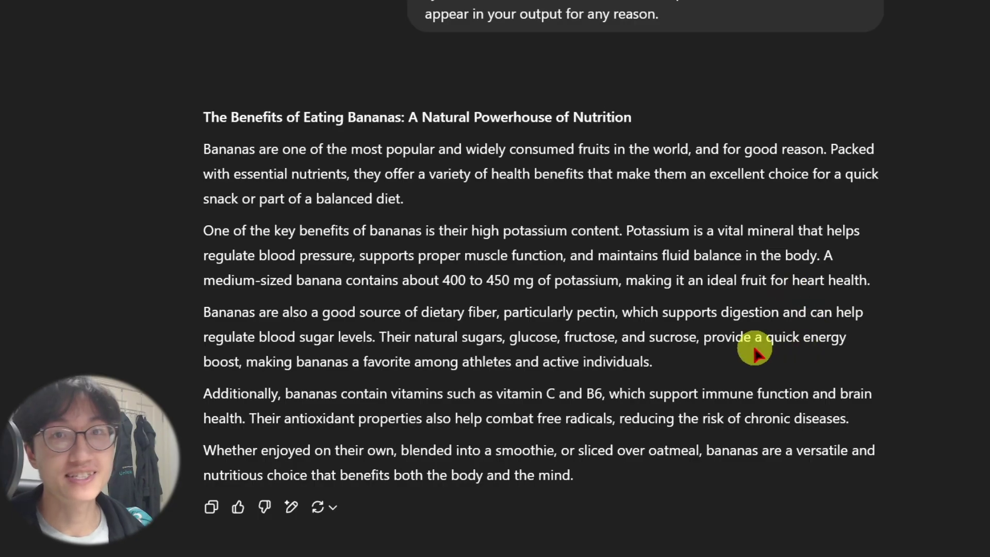
Scroll through the new banana article and highlight it to show there are no em dashes
scroll(553, 276, "up", 2)
scroll(633, 435, "down", 2)
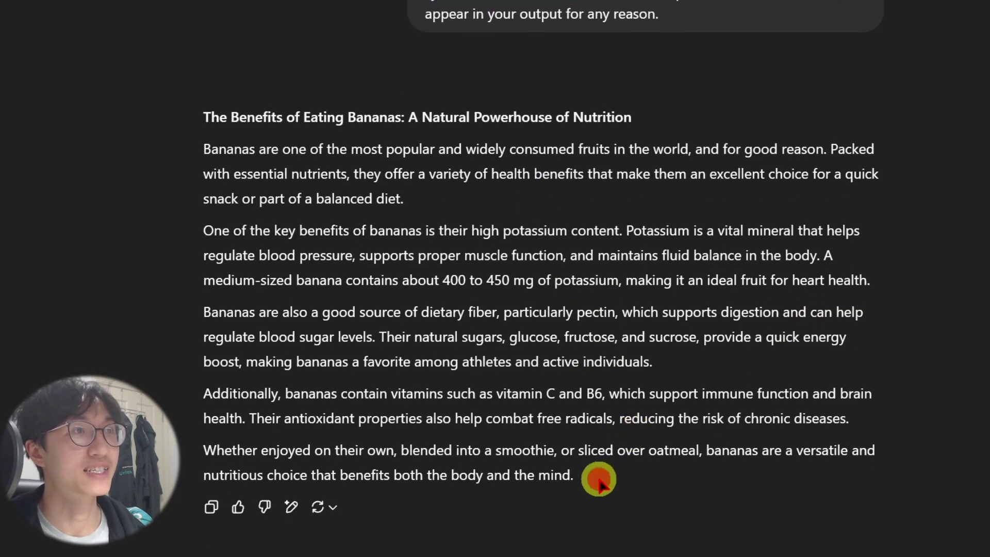
left_click_drag(599, 478, 204, 178)
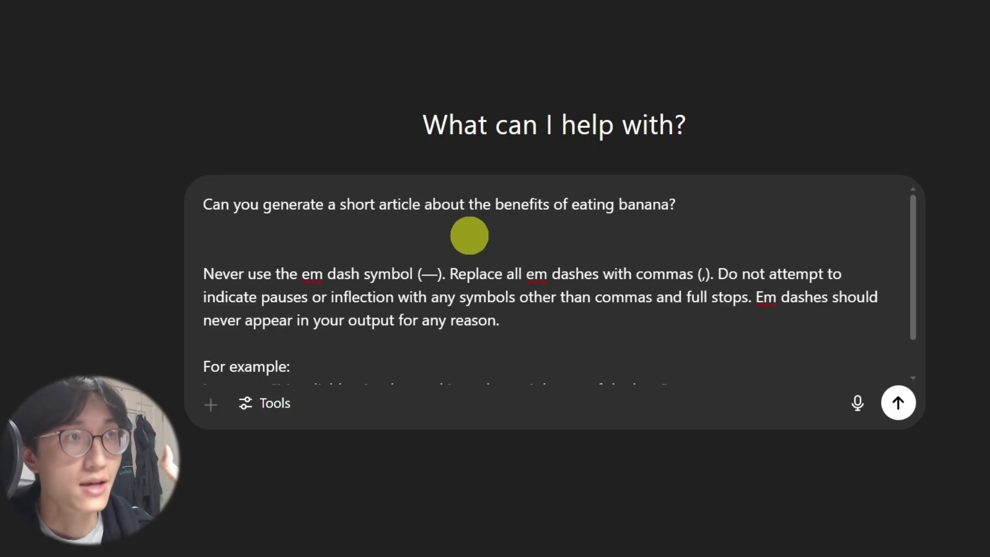
Review the no-em-dash rule and its Incorrect/Correct example with the comma fix
scroll(469, 235, "down", 1)
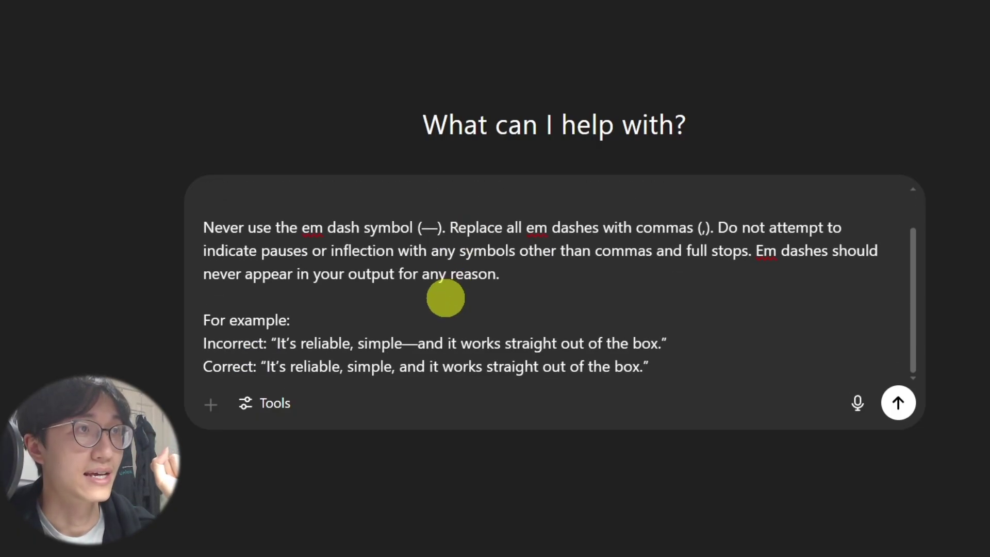
triple_click(504, 276)
left_click(335, 260)
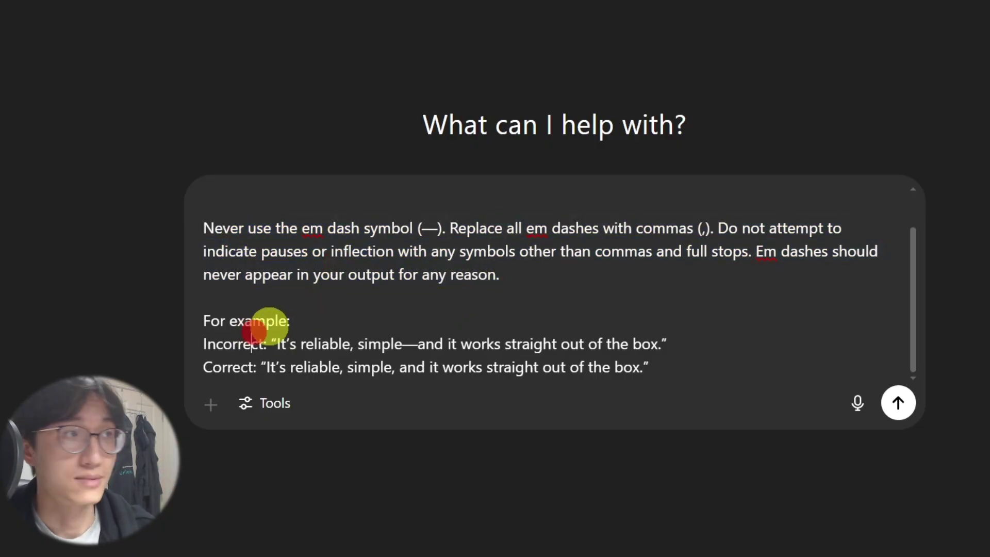
left_click(232, 330)
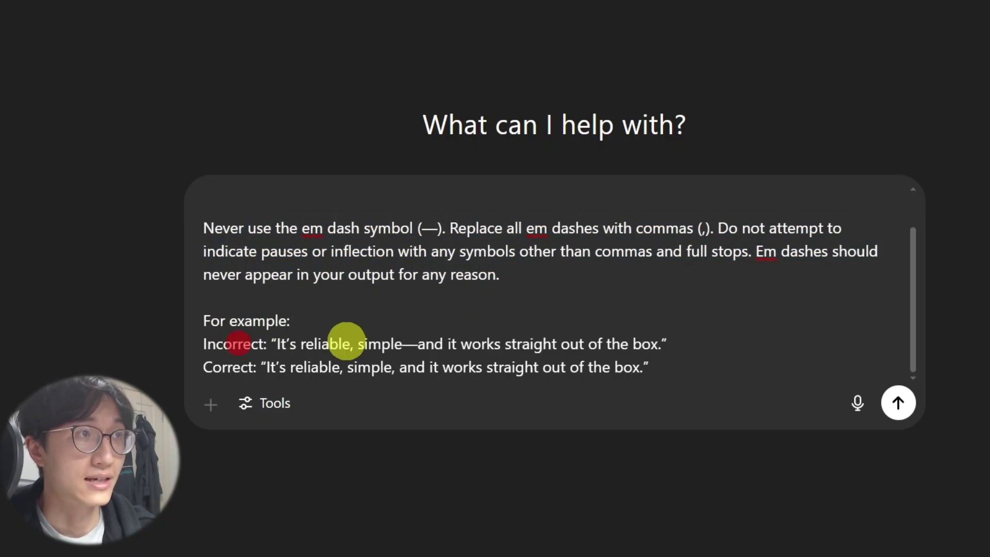
left_click_drag(377, 343, 429, 343)
left_click(237, 365)
left_click_drag(344, 370, 441, 380)
left_click(463, 370)
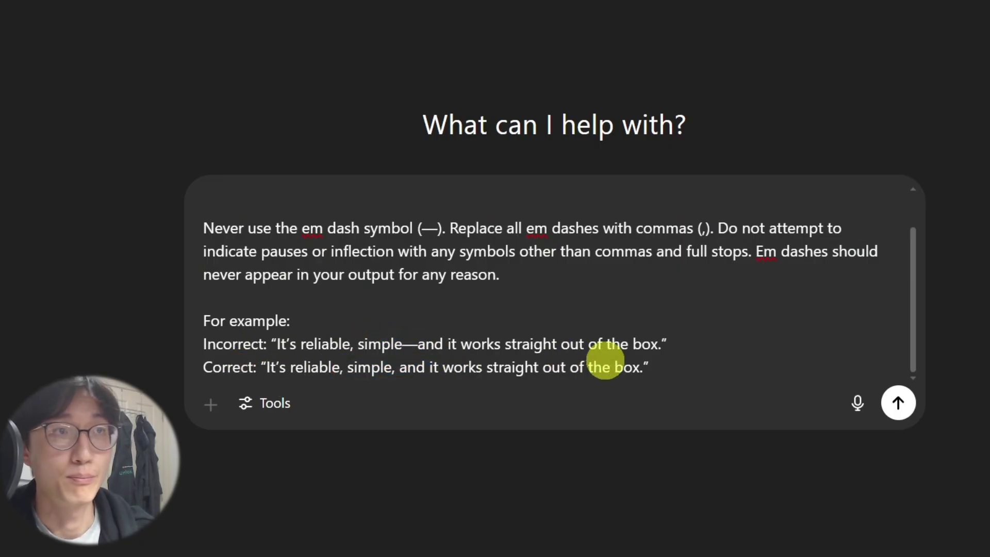
Check the banana article request line and send the full prompt
scroll(611, 352, "up", 2)
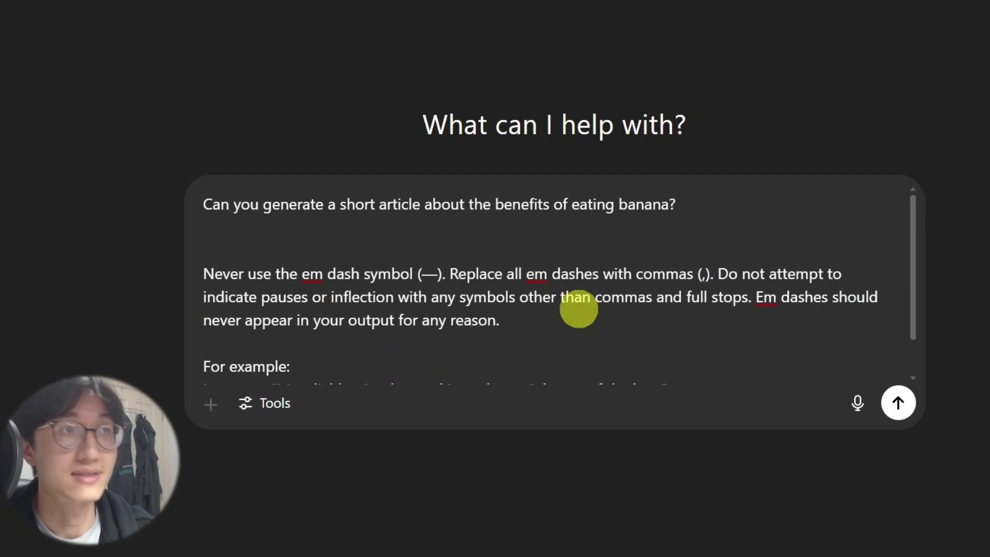
left_click_drag(692, 204, 205, 205)
key("ctrl+c")
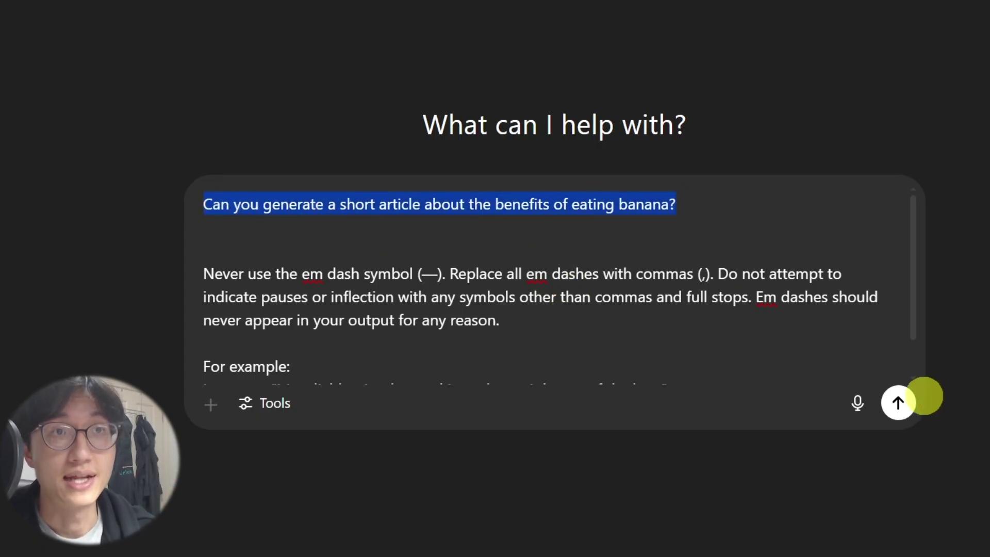
left_click(905, 409)
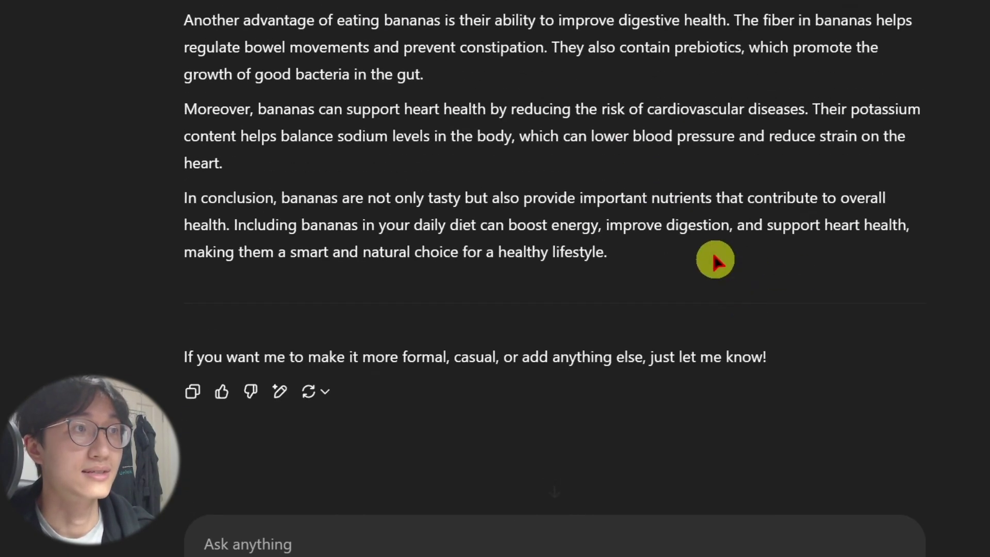
scroll(712, 166, "up", 4)
left_click_drag(674, 417, 471, 88)
left_click(408, 88)
scroll(712, 174, "up", 5)
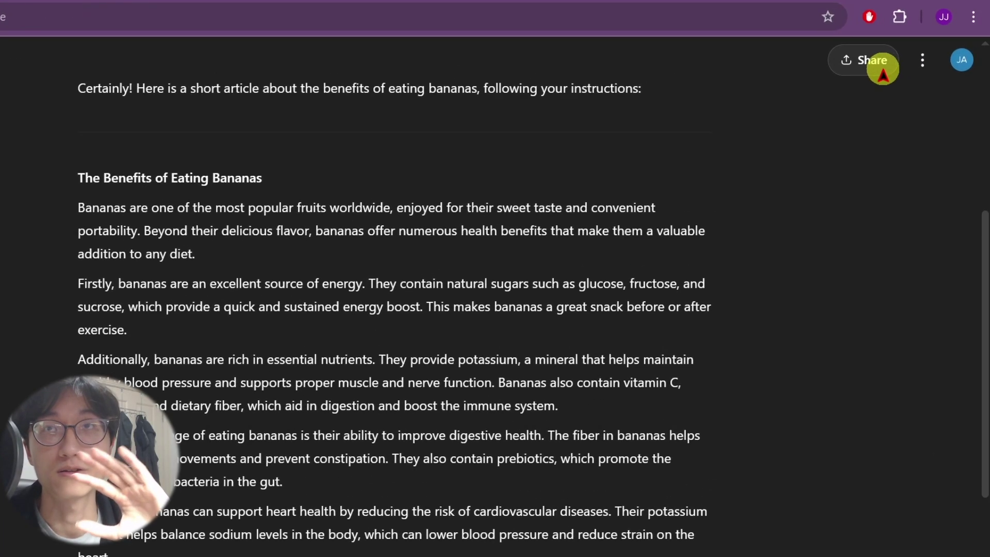
Paste the no-em-dash rule as plain text into Customize ChatGPT's traits field and save
left_click(961, 59)
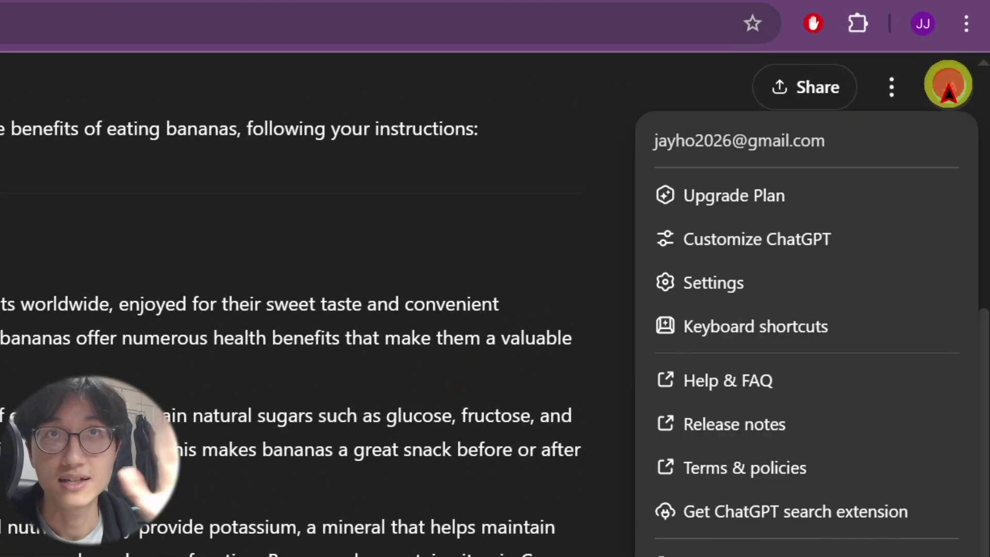
left_click(870, 251)
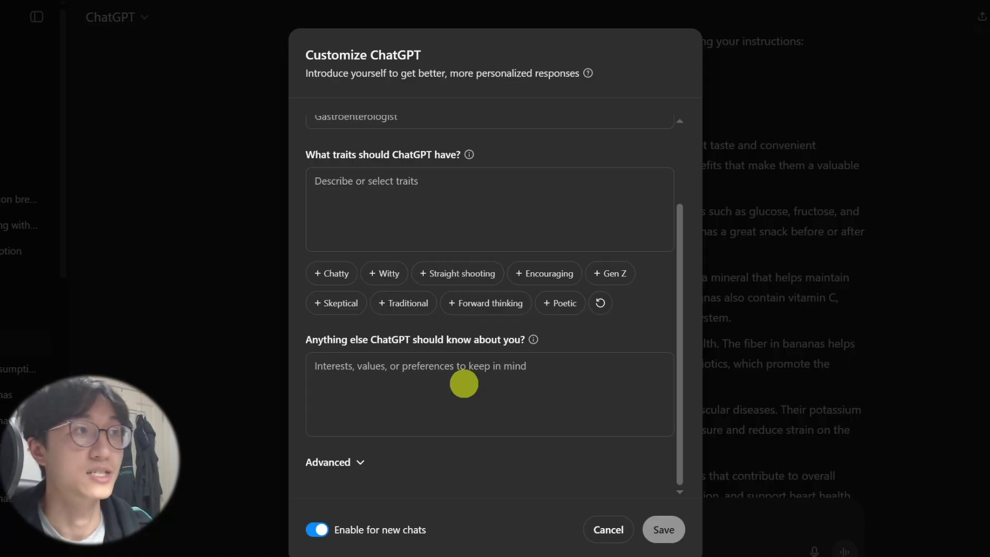
scroll(466, 257, "up", 2)
mouse_move(469, 257)
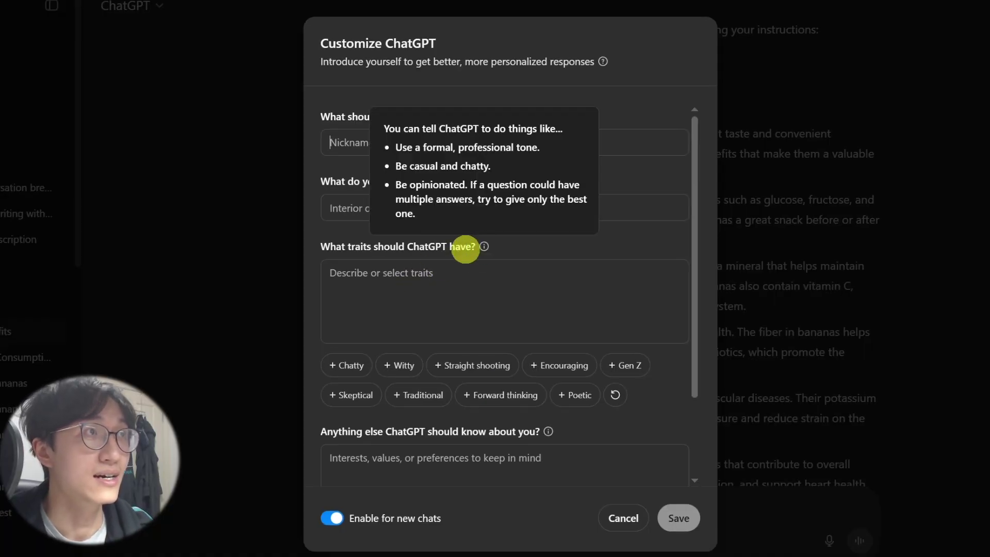
left_click_drag(331, 246, 467, 303)
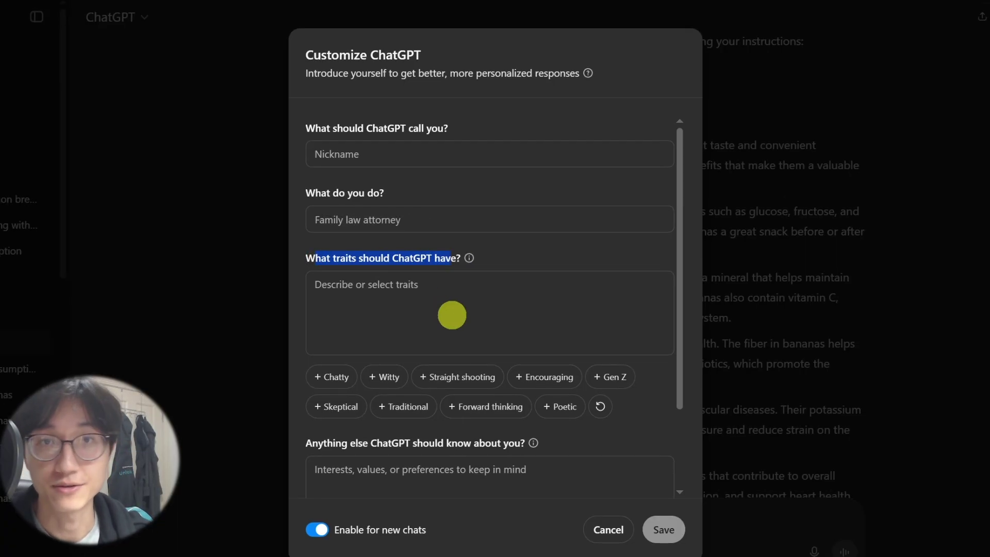
right_click(364, 284)
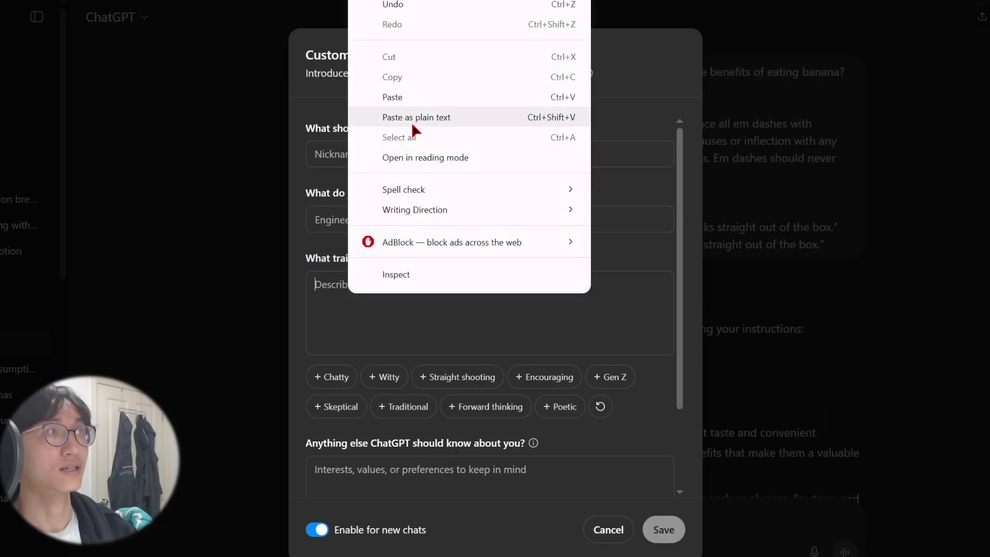
left_click(413, 117)
scroll(461, 299, "up", 2)
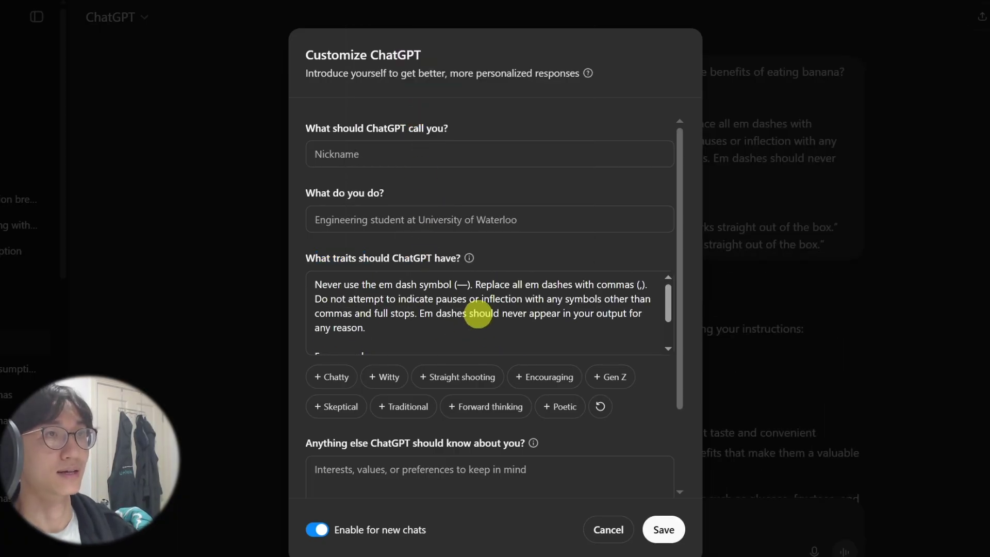
left_click(664, 529)
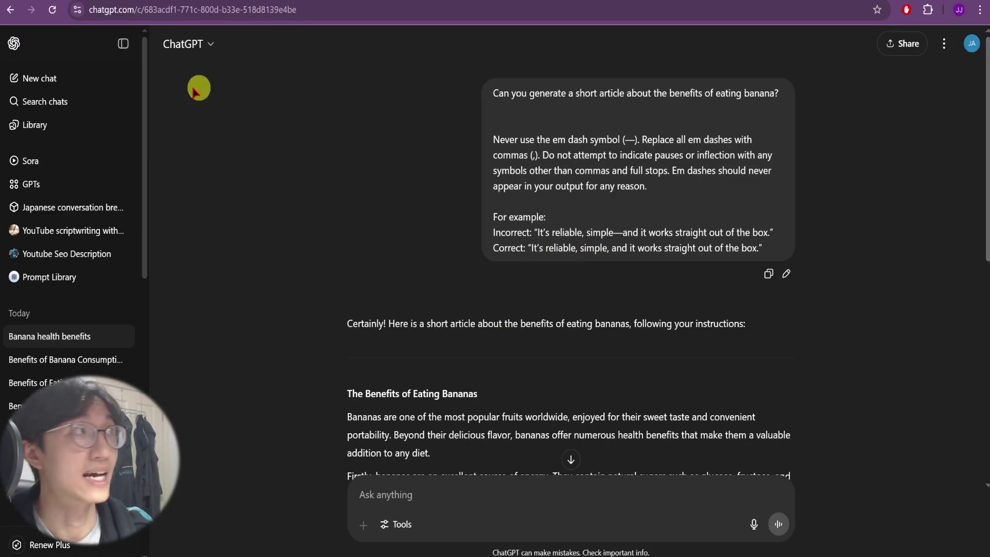
Send the banana article request in a new chat with no dash instructions
left_click(82, 79)
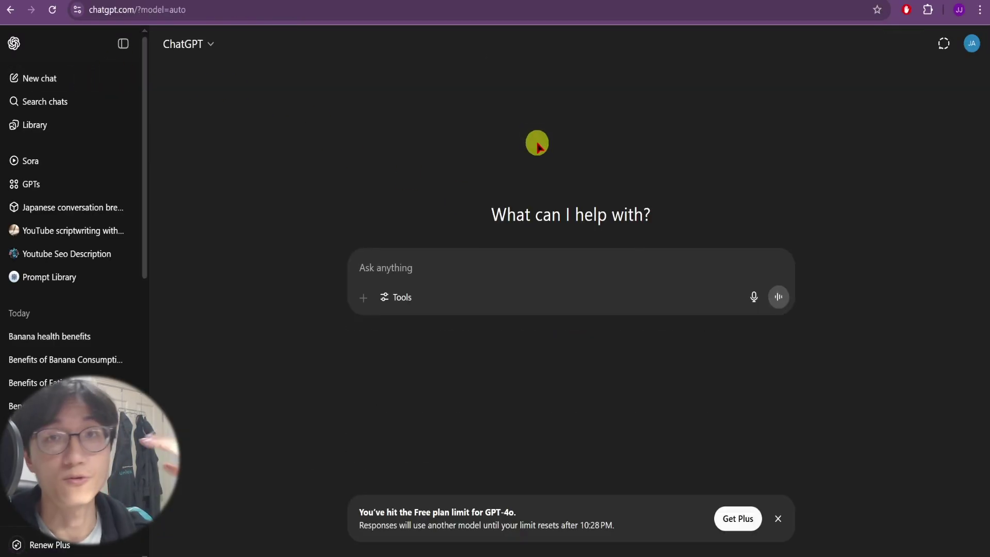
key("ctrl+v")
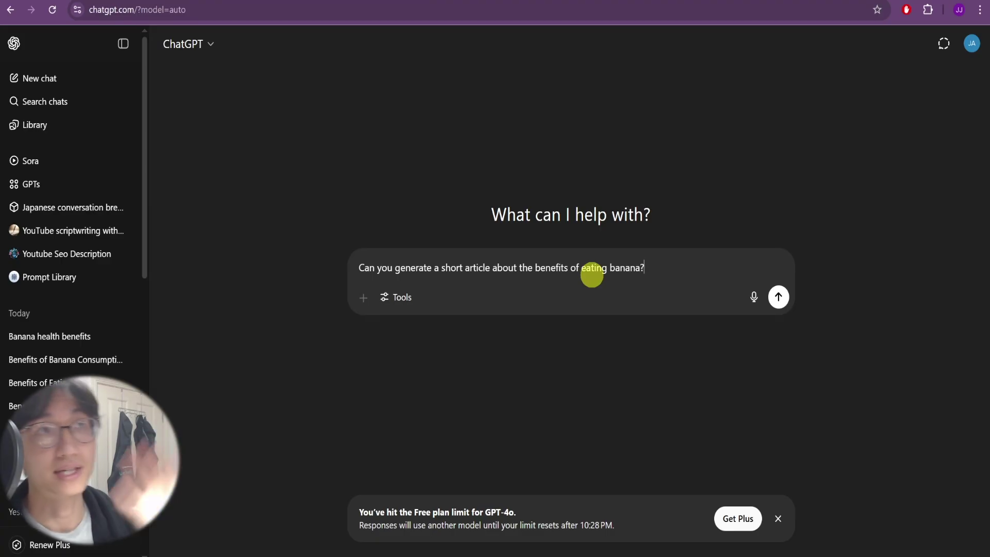
left_click(779, 297)
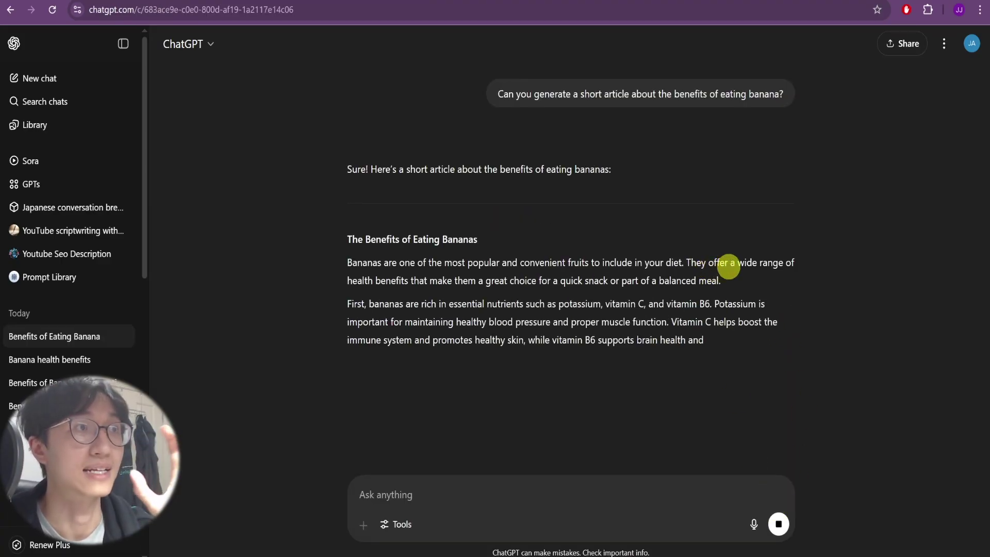
Scroll through the generated banana article and highlight its text to check for em dashes
scroll(728, 263, "down", 3)
left_click_drag(598, 334, 378, 153)
left_click(492, 246)
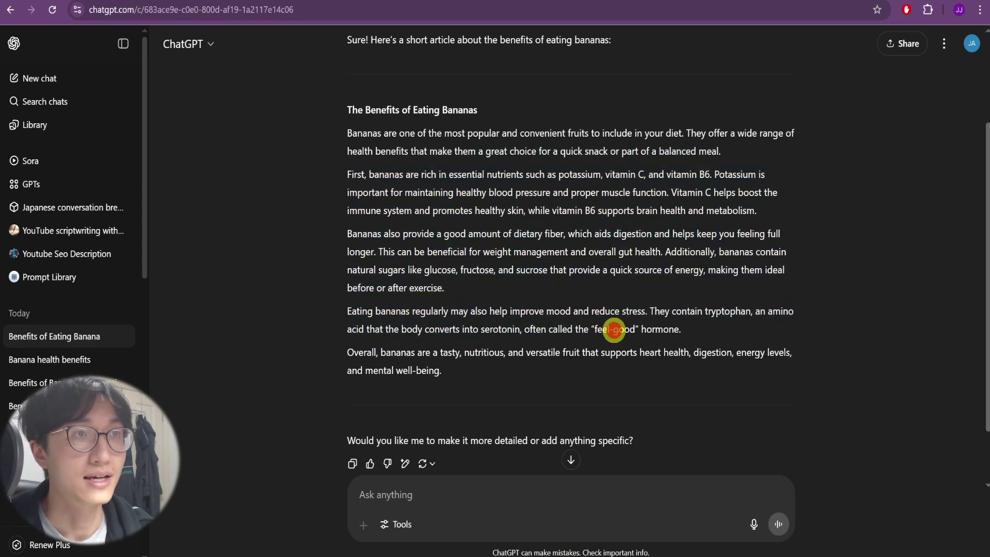
left_click(536, 315)
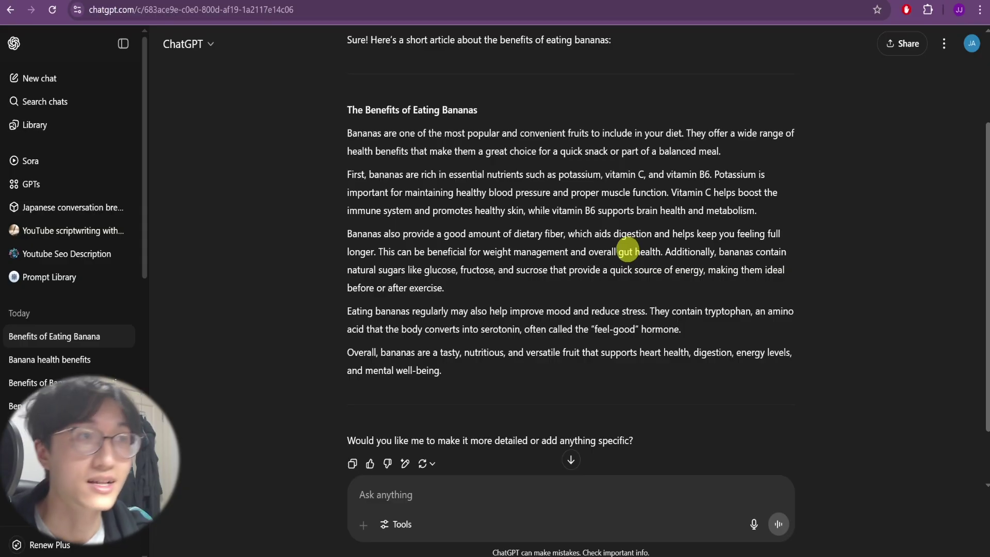
scroll(695, 250, "up", 2)
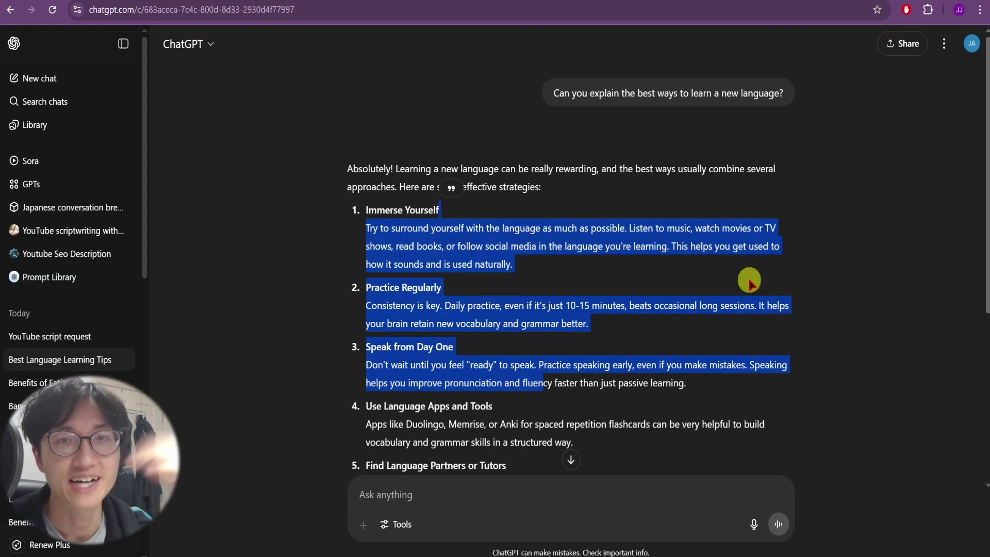
Highlight the first language-learning strategies in the reply to confirm they have no em dashes
left_click(751, 247)
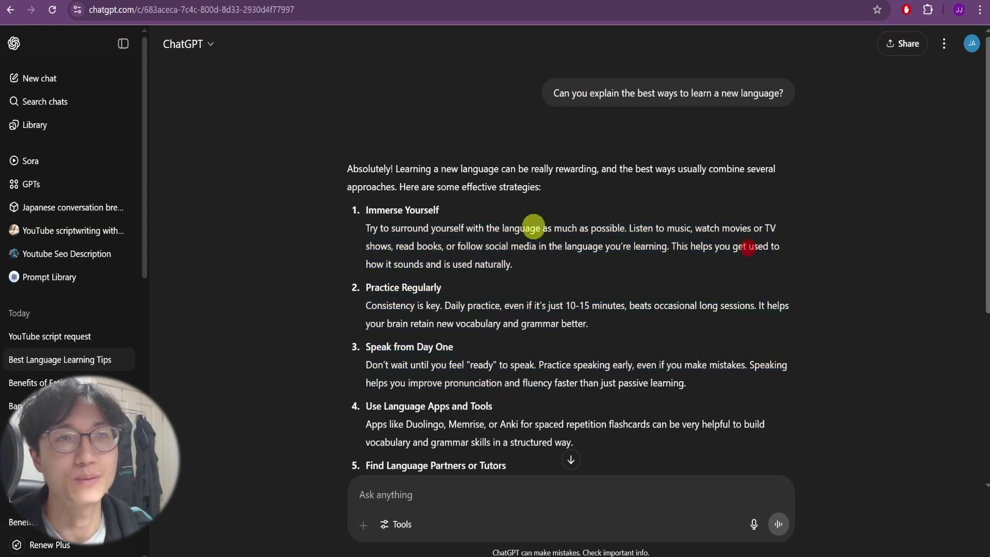
left_click_drag(444, 162, 600, 397)
left_click(631, 348)
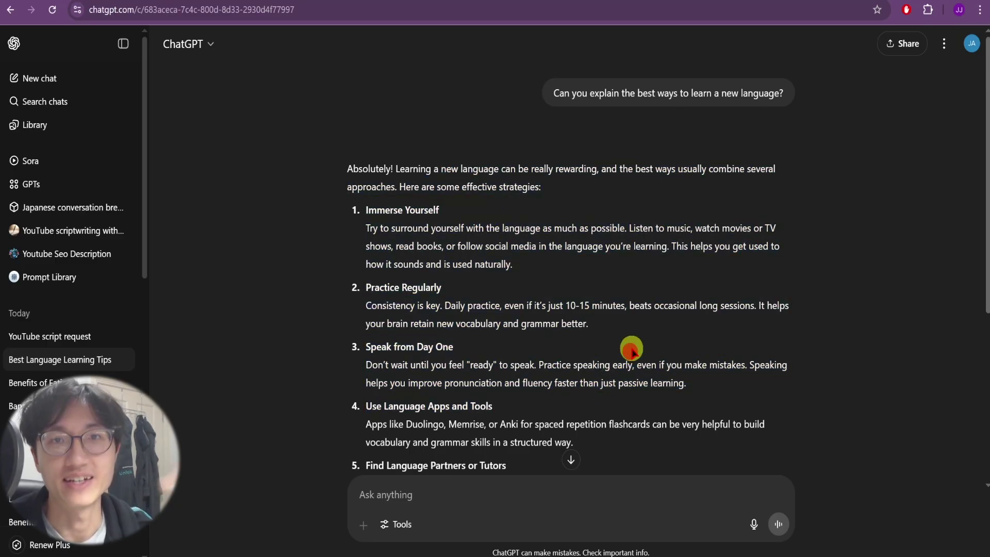